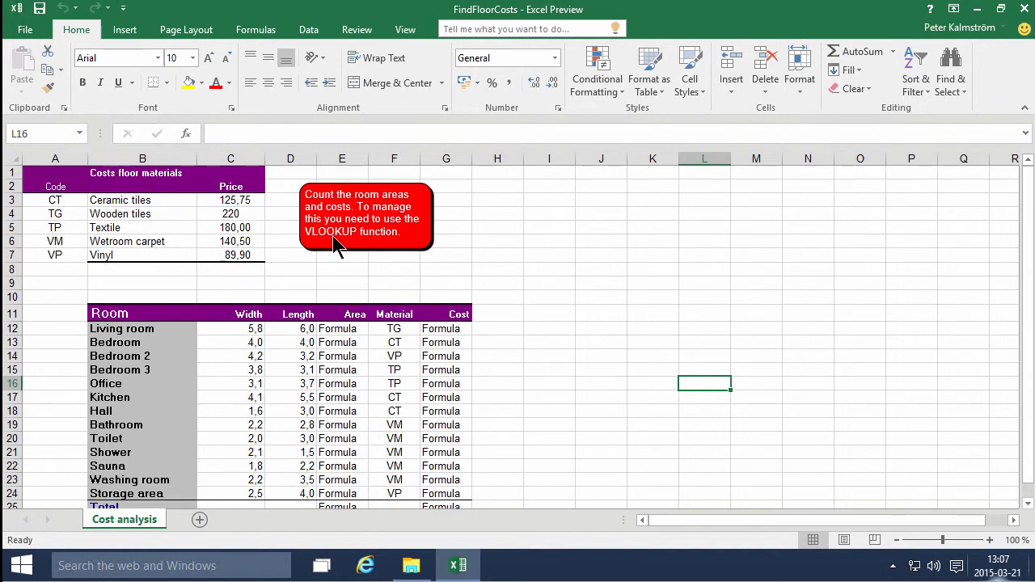
- Examine the wooden tiles price and the living room's material and cost cells in the two tables
click(202, 214)
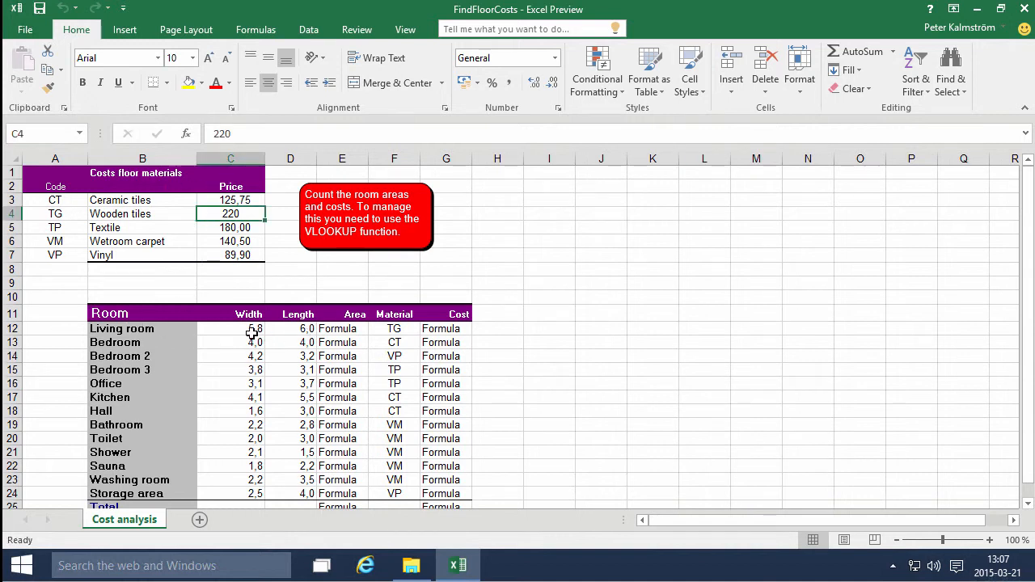
click(391, 331)
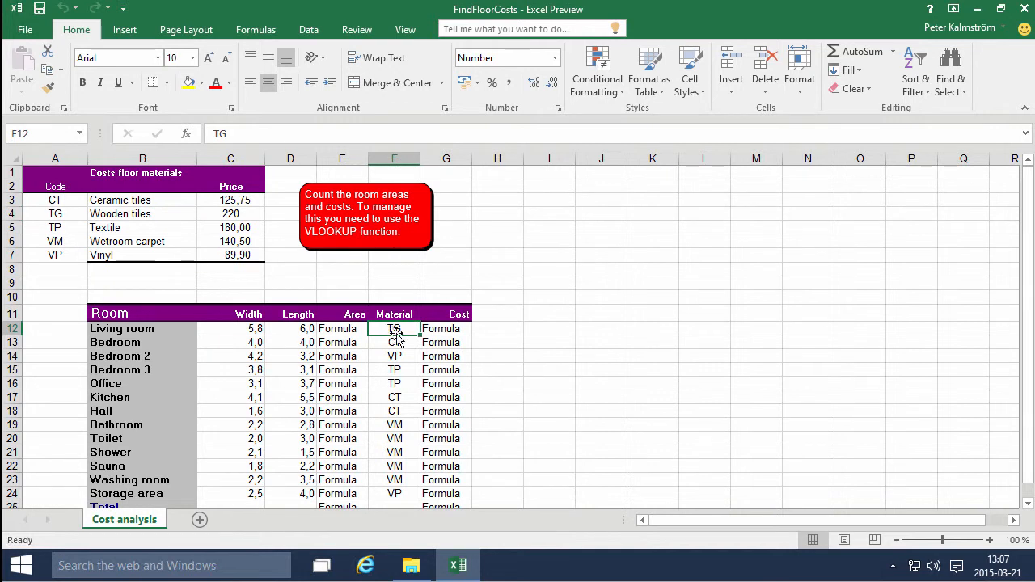
click(455, 331)
scroll(454, 338, down, 1)
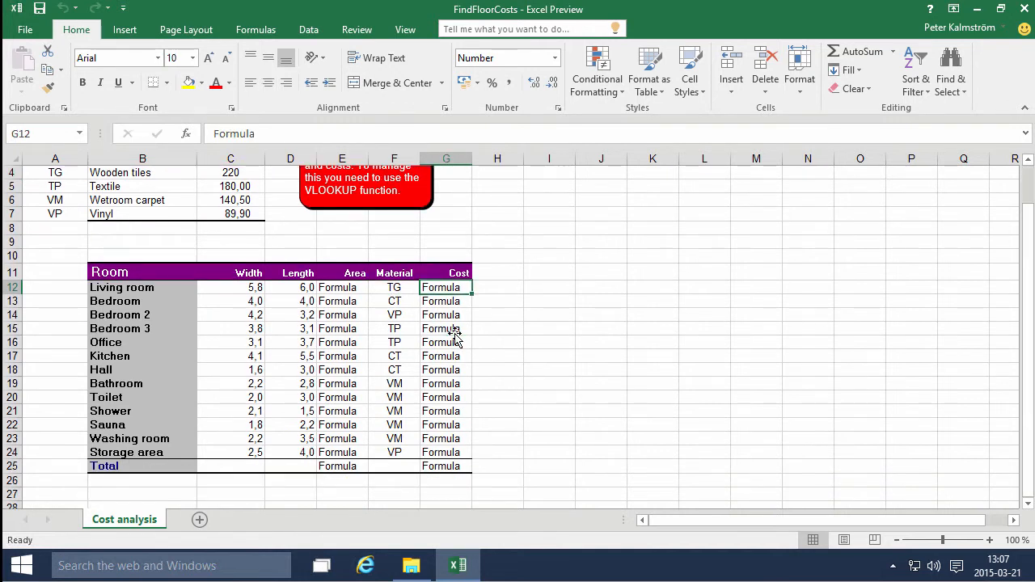
scroll(454, 338, up, 1)
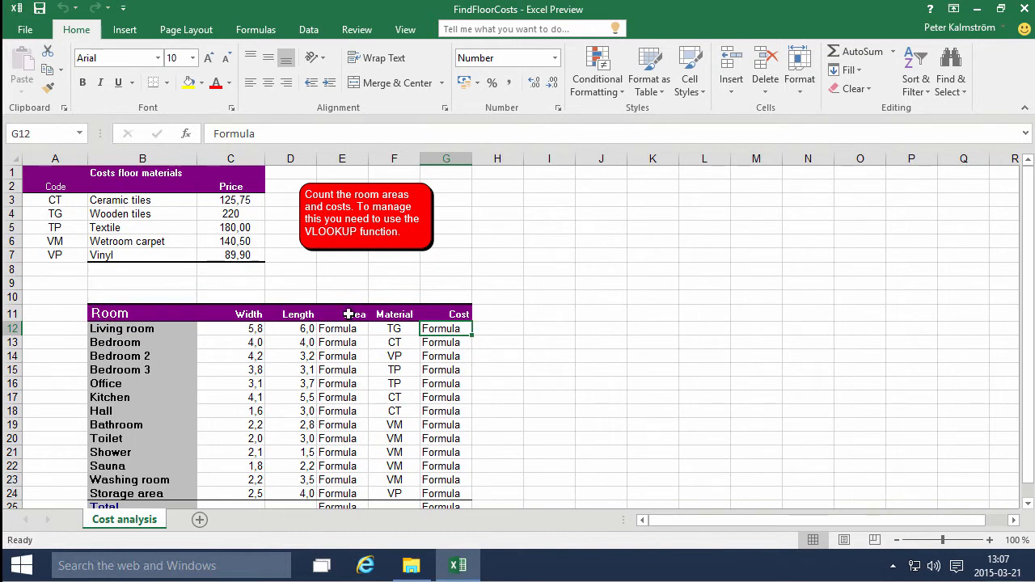
click(402, 329)
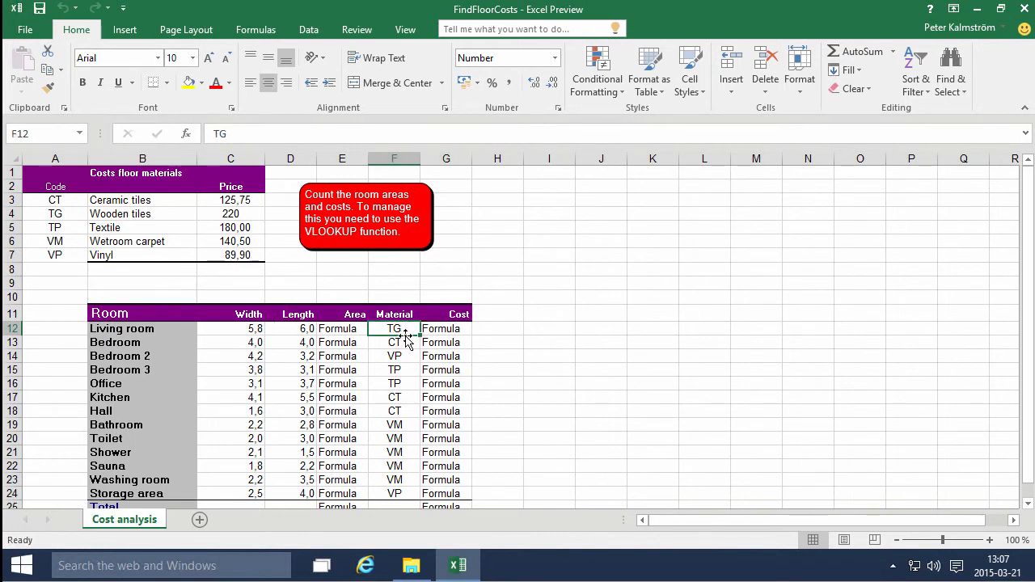
- Calculate the living room area in E12 with =C12*D12 and fill the formula through E24
click(346, 330)
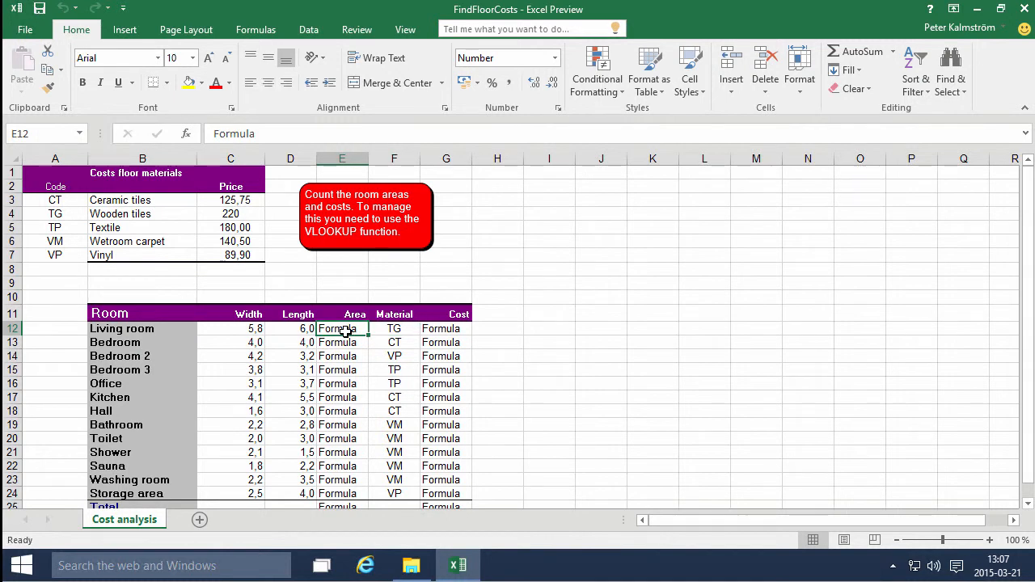
text(=)
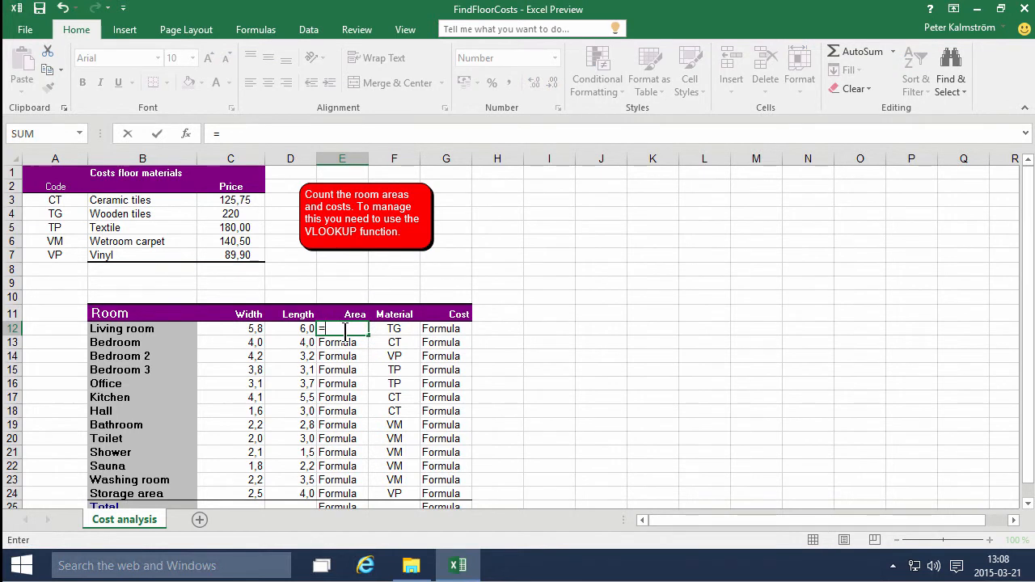
key(Left)
key(Left)
text(*)
key(Left)
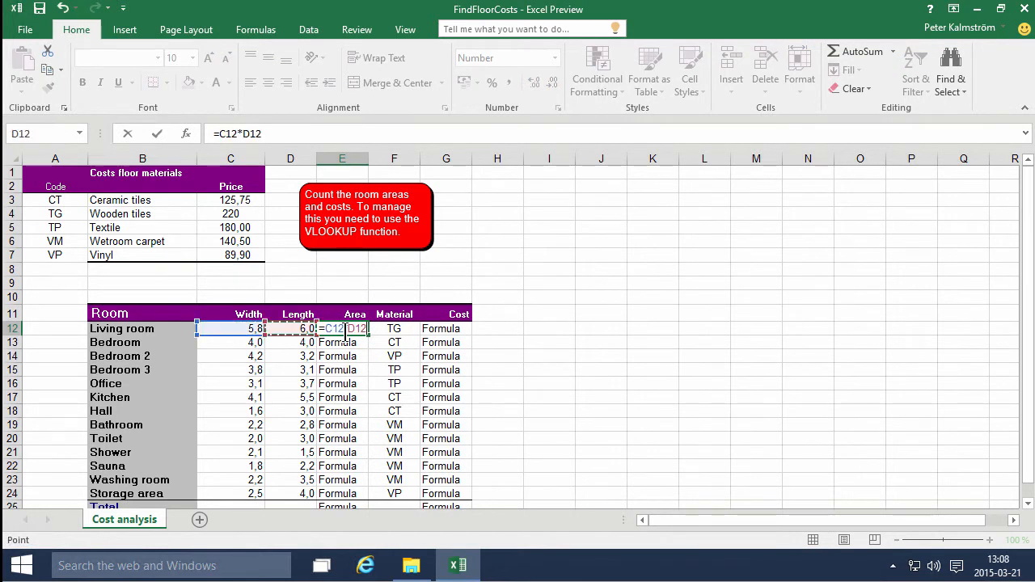
key(ctrl+Return)
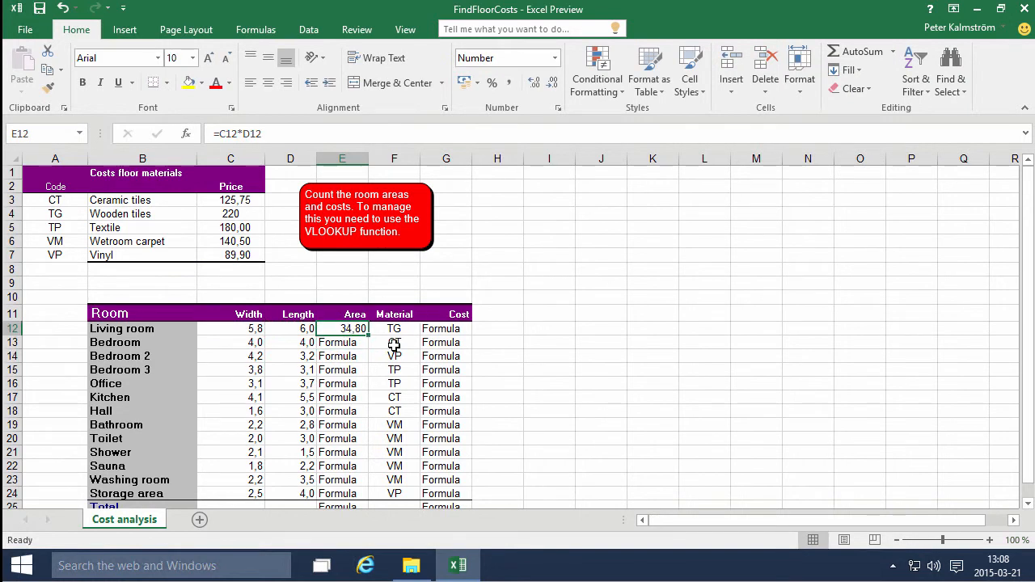
drag(370, 338, 356, 499)
- Total the room areas in E25 with AutoSum over E12:E24
scroll(351, 469, down, 2)
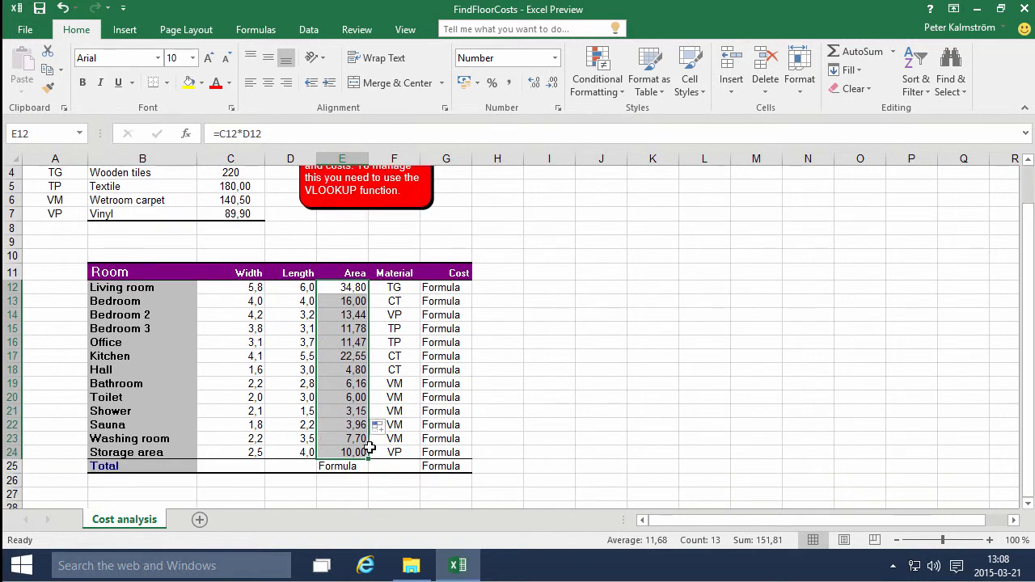
click(326, 421)
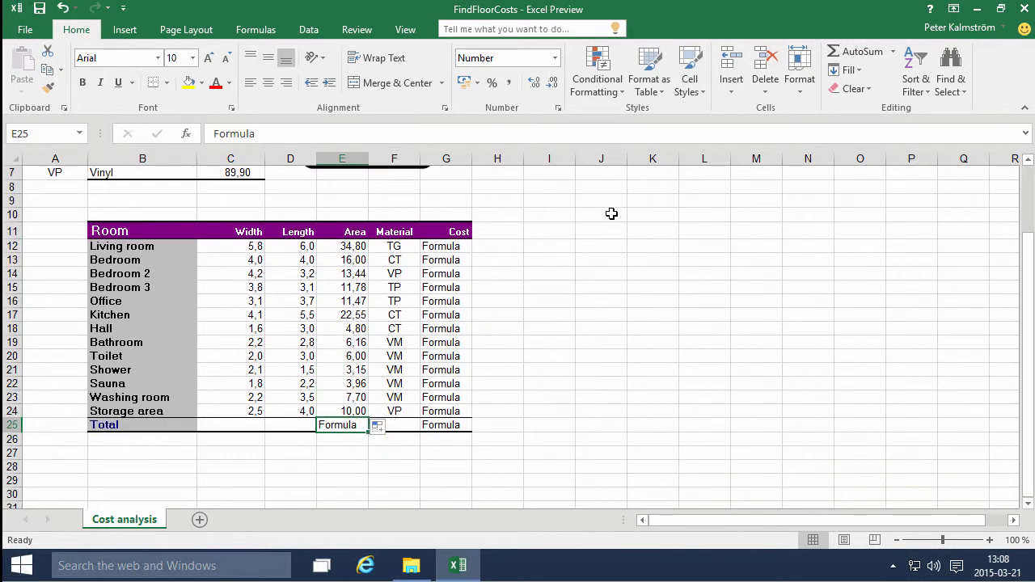
click(857, 55)
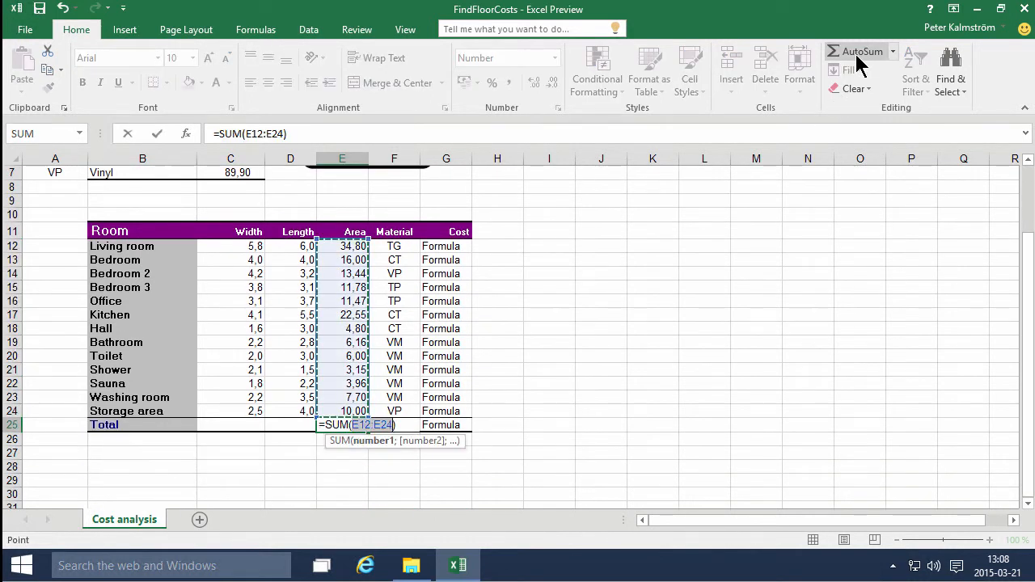
key(Return)
scroll(490, 291, up, 2)
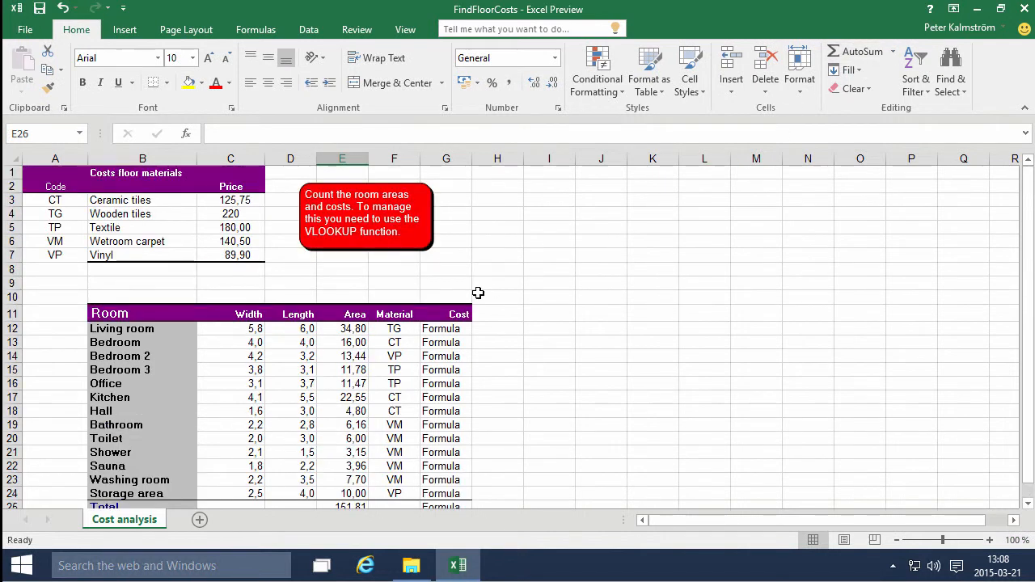
scroll(385, 385, down, 1)
scroll(391, 404, up, 1)
scroll(371, 391, down, 1)
scroll(369, 390, up, 1)
click(356, 328)
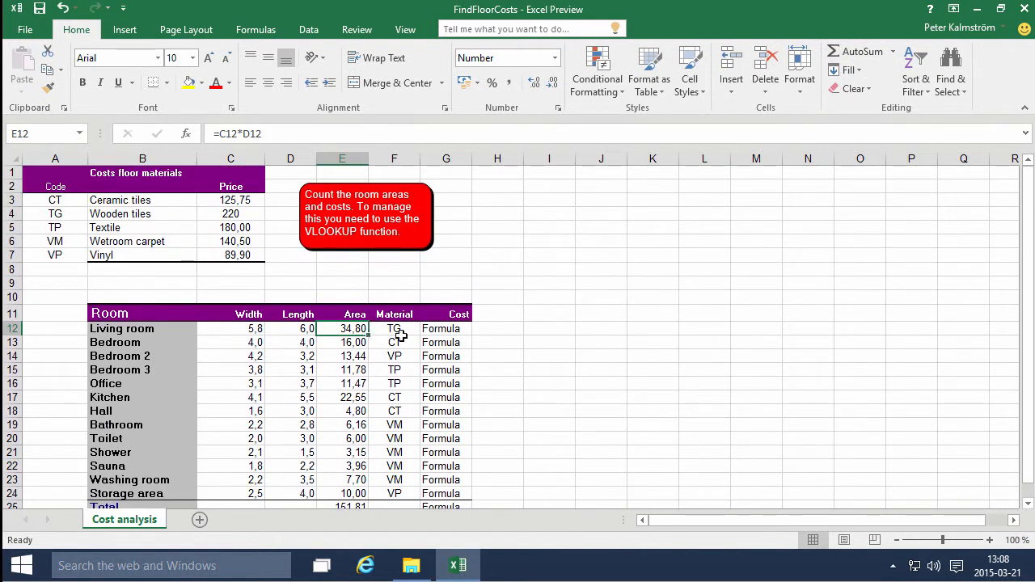
click(457, 329)
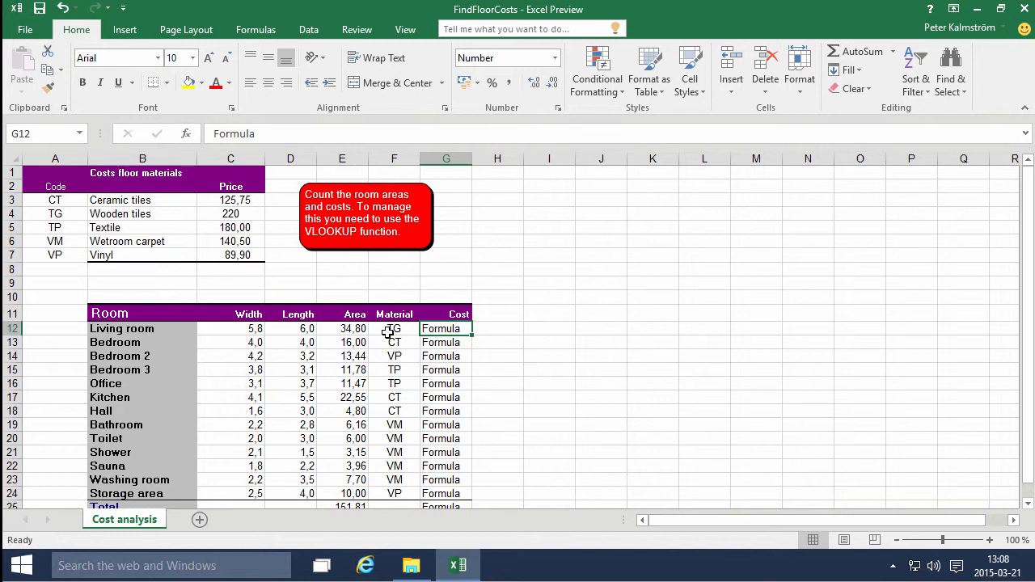
text(=)
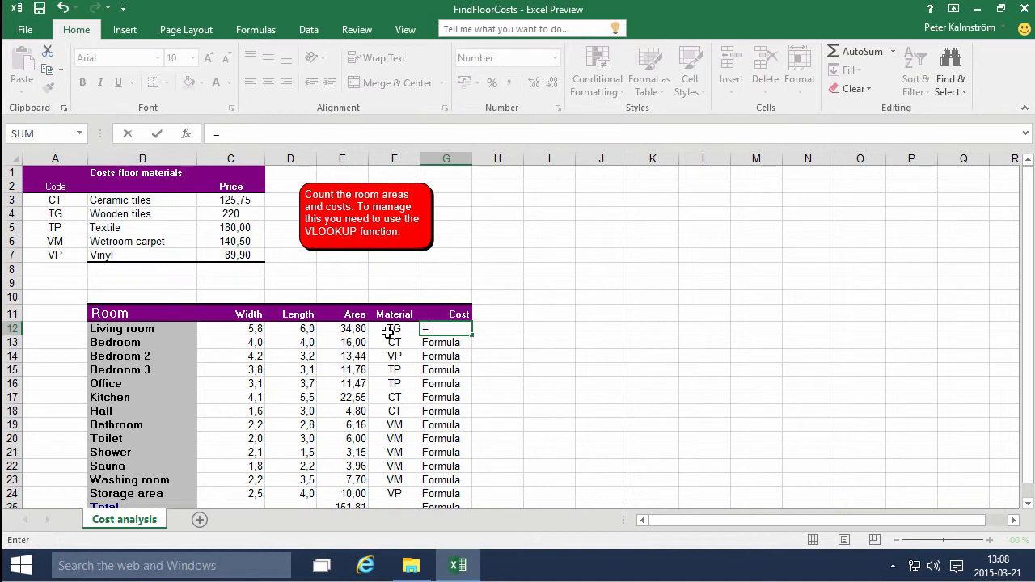
text(vloo)
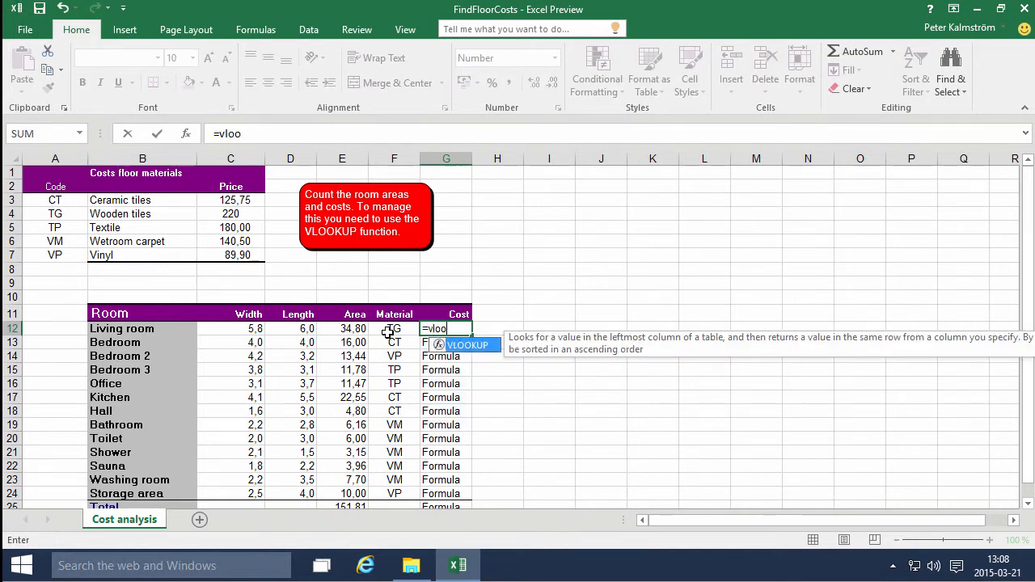
key(BackSpace)
key(BackSpace)
key(BackSpace)
key(BackSpace)
key(BackSpace)
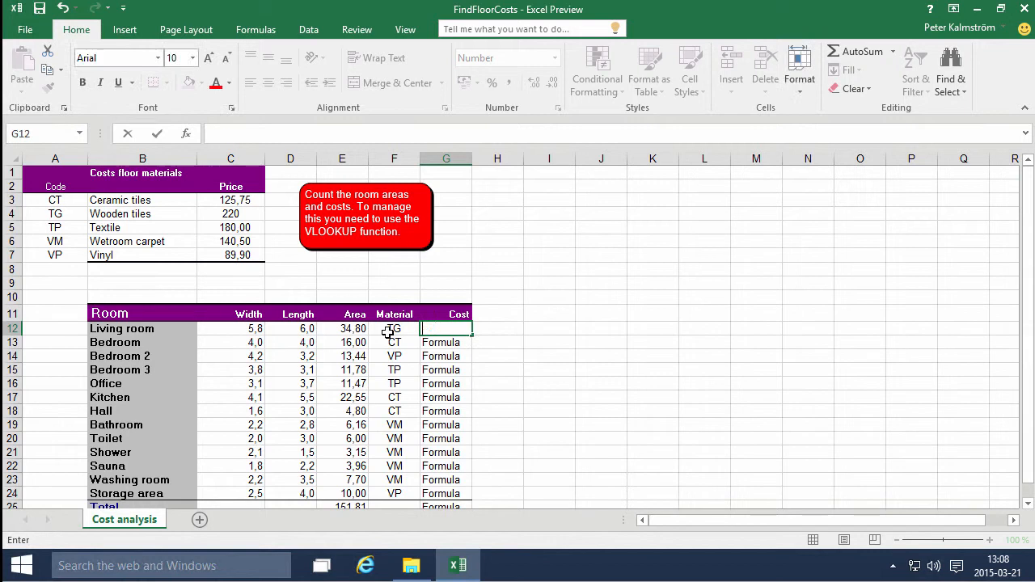
- Insert the VLOOKUP function from the All category into the living room's cost cell G12
click(186, 135)
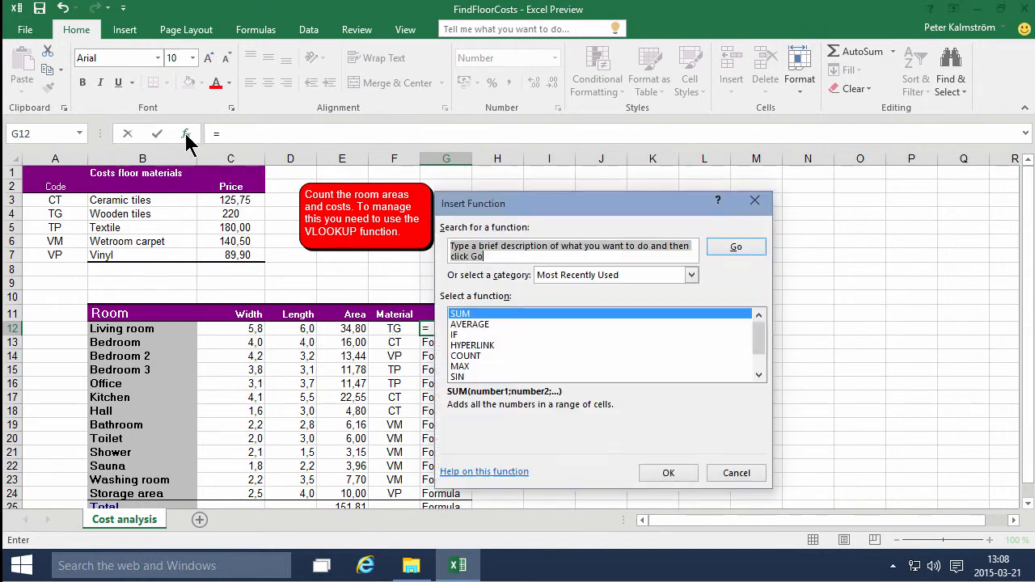
text(v)
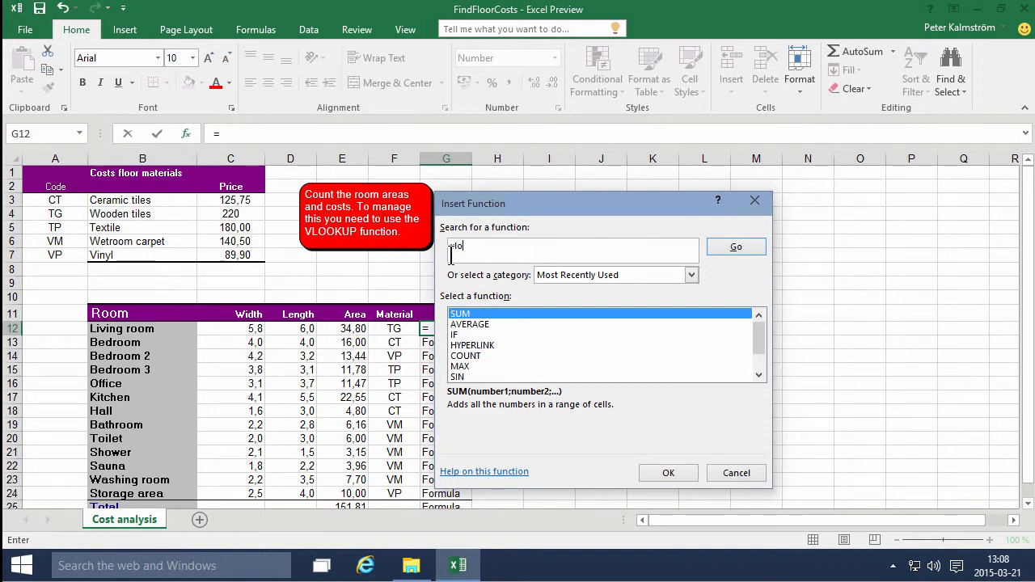
text(lo)
click(497, 334)
click(579, 275)
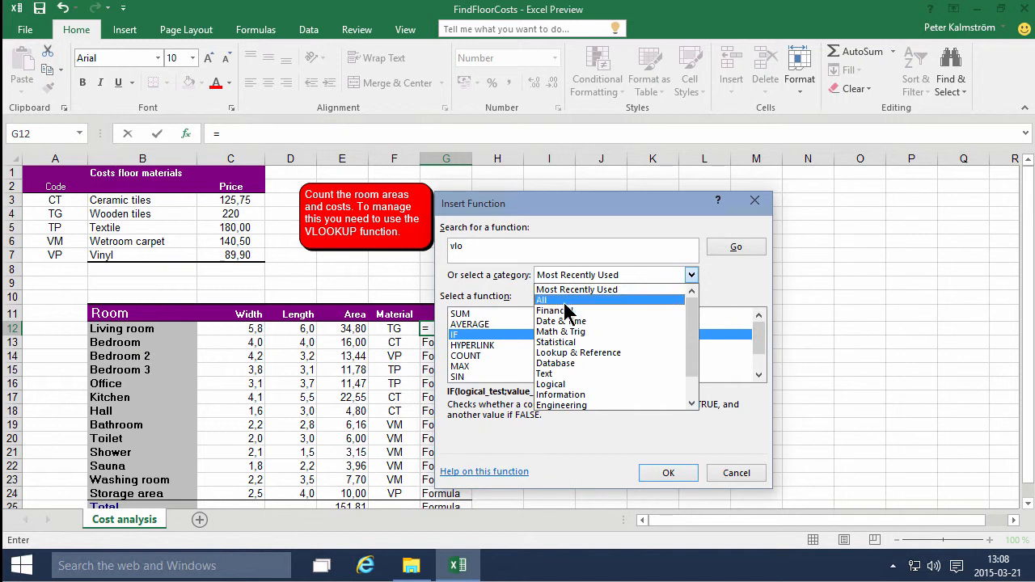
click(564, 302)
click(520, 336)
key(v)
key(x)
key(Up)
key(Up)
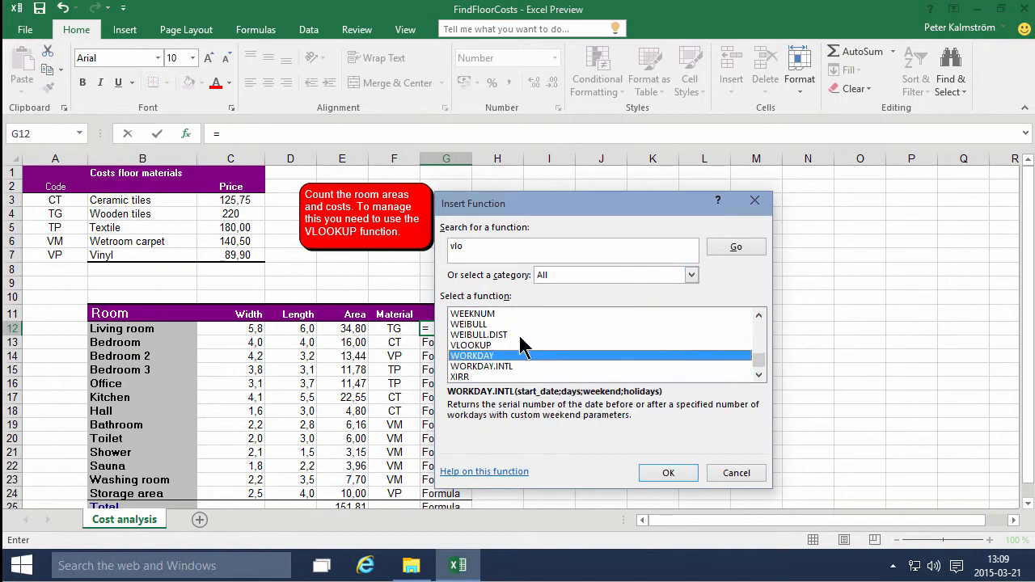
key(Up)
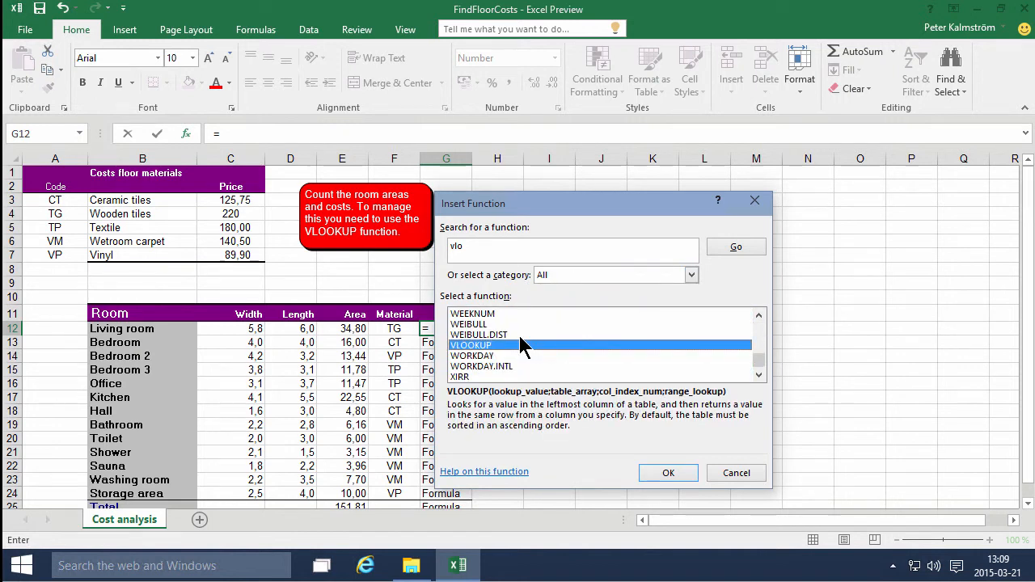
double_click(484, 346)
- Set the VLOOKUP lookup value to F12 and its table array to A3:C7
drag(526, 232, 676, 232)
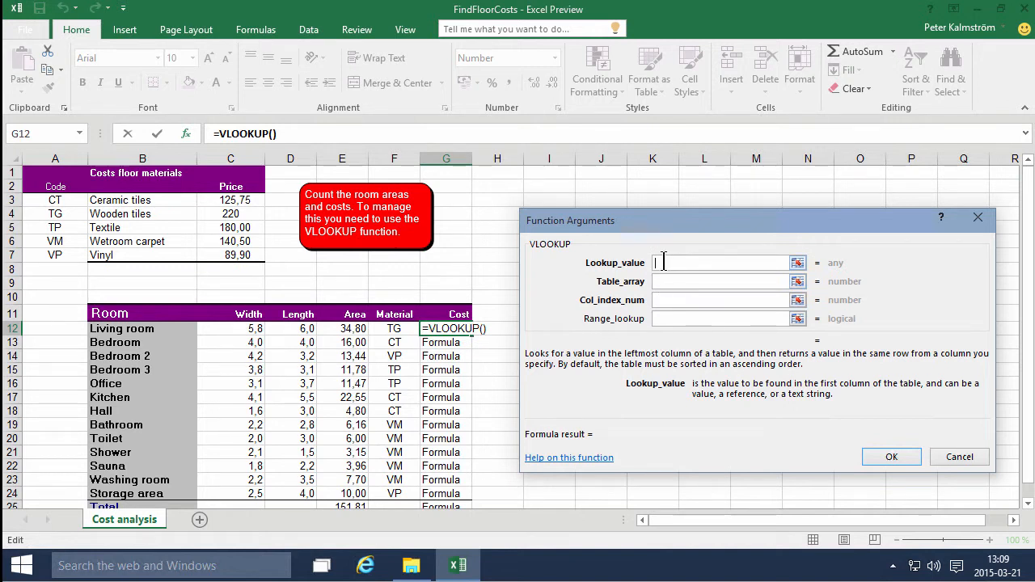
click(394, 330)
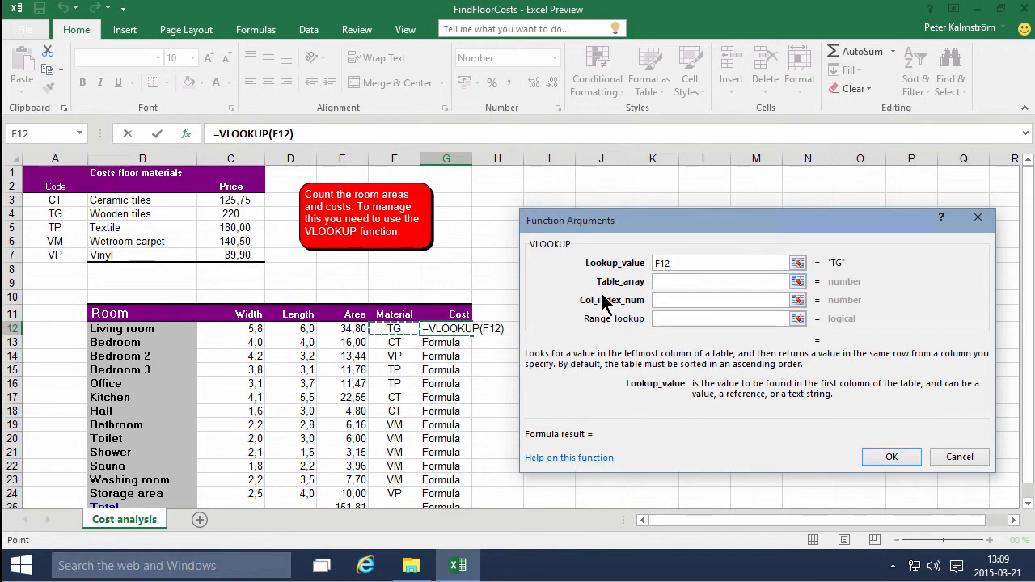
click(654, 280)
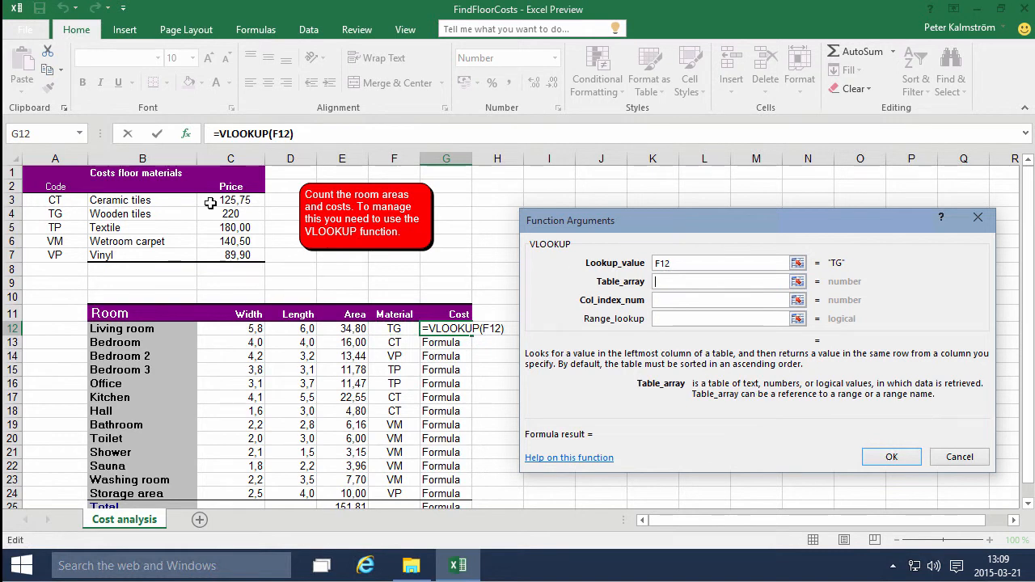
drag(50, 198, 233, 255)
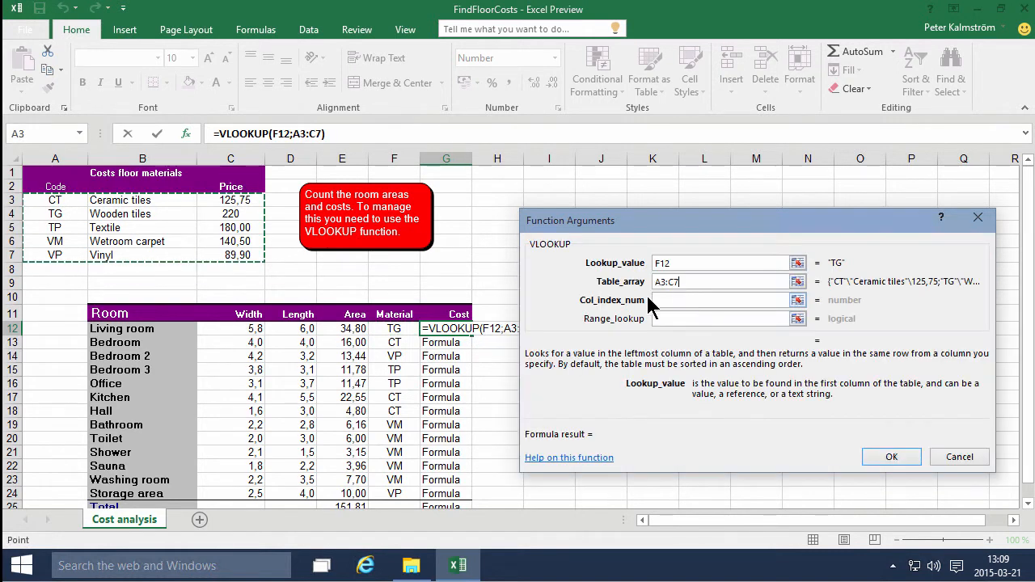
- Make the VLOOKUP table array reference absolute as $A$3:$C$7
drag(686, 283, 631, 280)
click(656, 282)
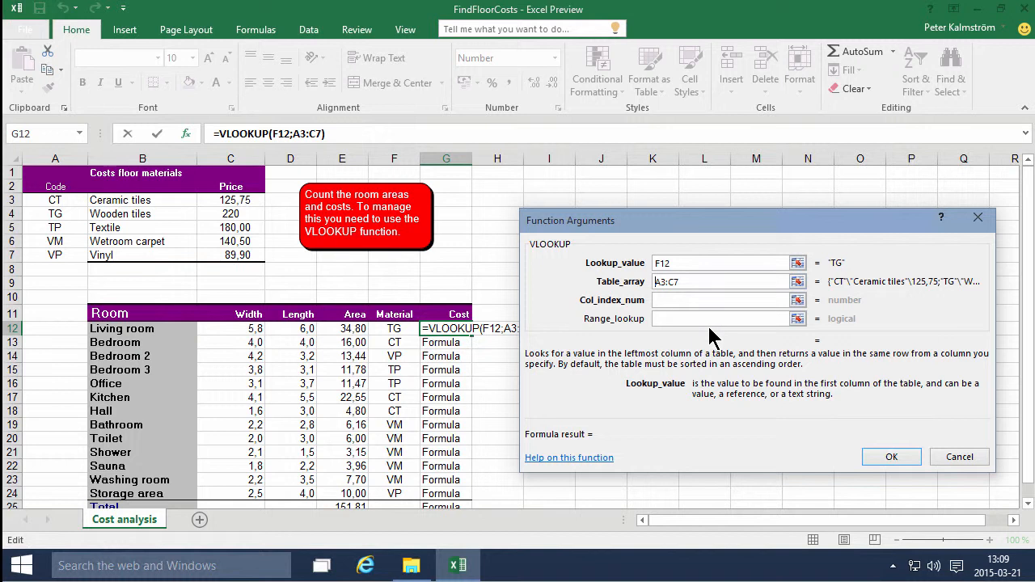
key(shift+Right)
key(shift+Right)
key(F4)
key(F4)
key(F4)
key(F4)
key(F4)
key(F4)
key(F4)
key(F4)
key(Left)
text($A)
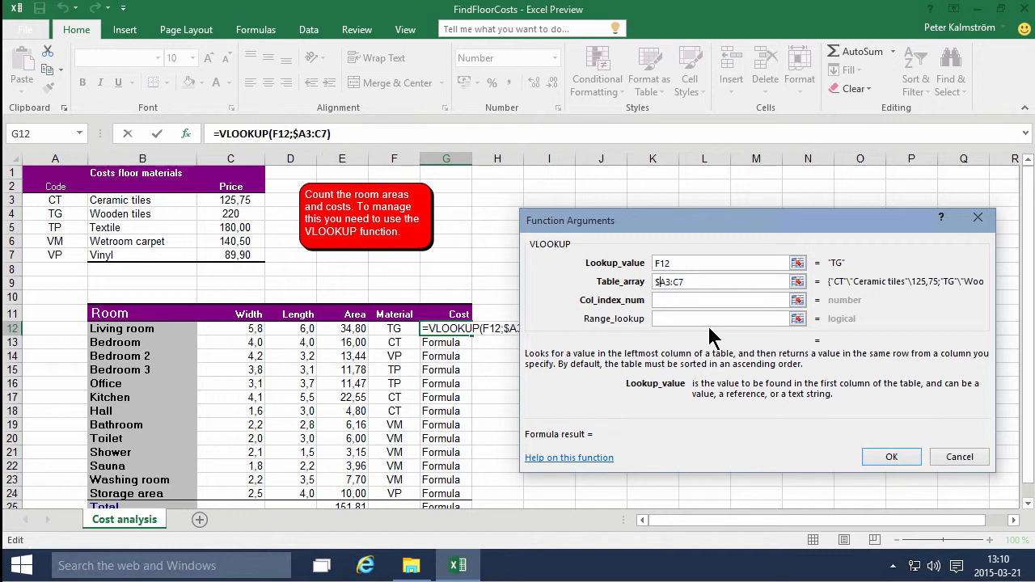
text($3:$C$)
- Set the VLOOKUP column index number to 3, leave the range lookup empty and accept the function
click(687, 300)
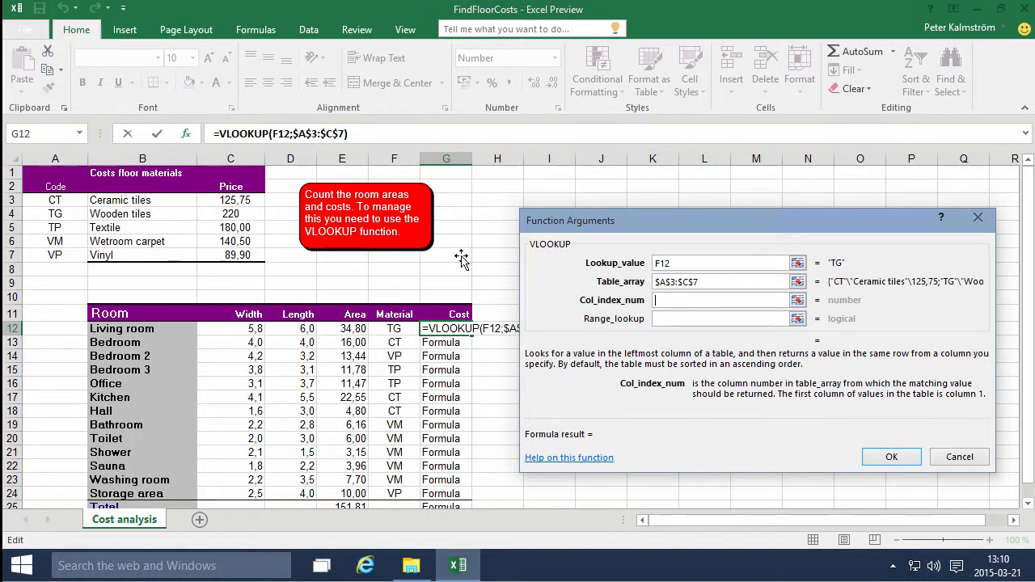
text(3)
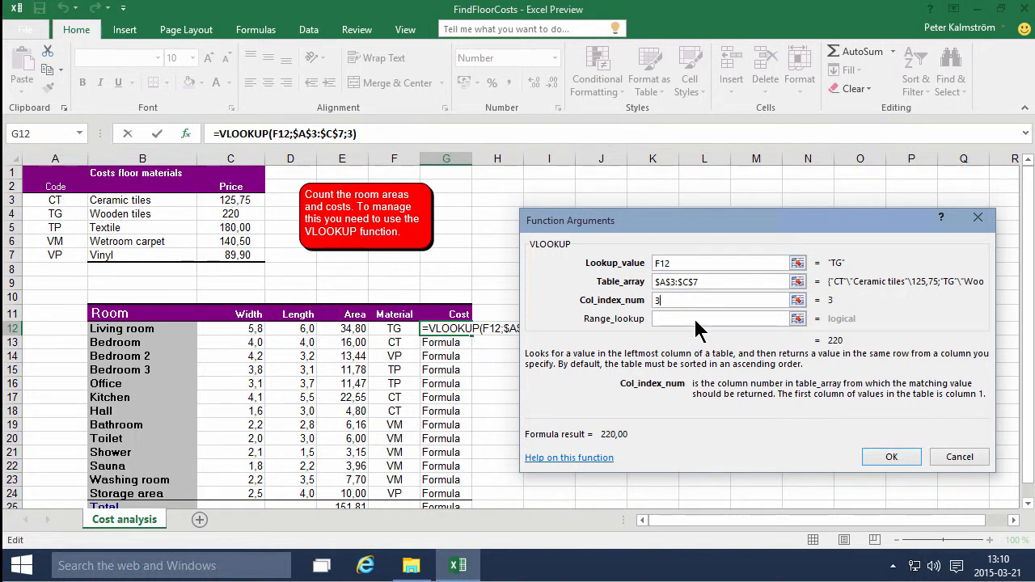
click(693, 320)
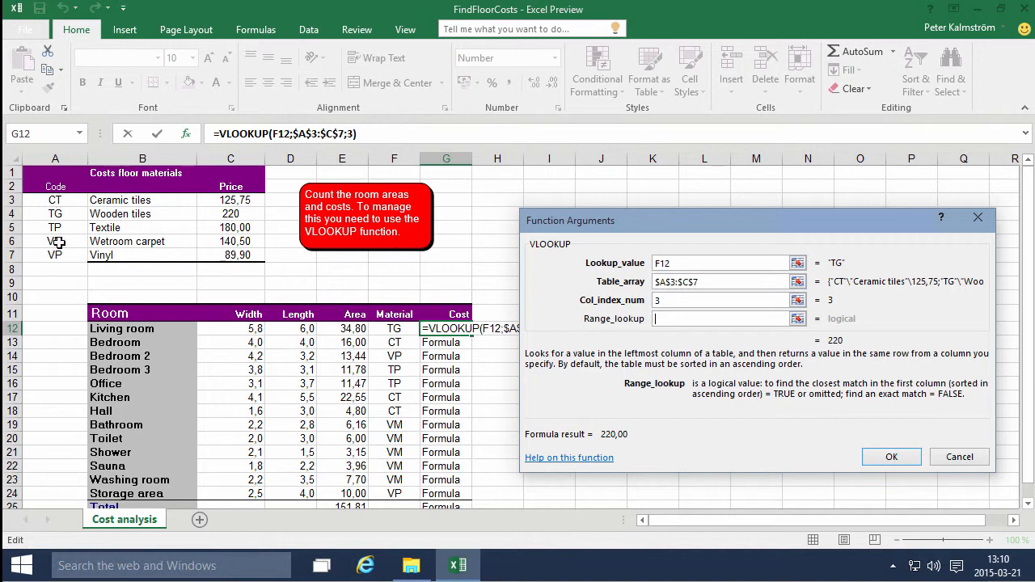
click(887, 459)
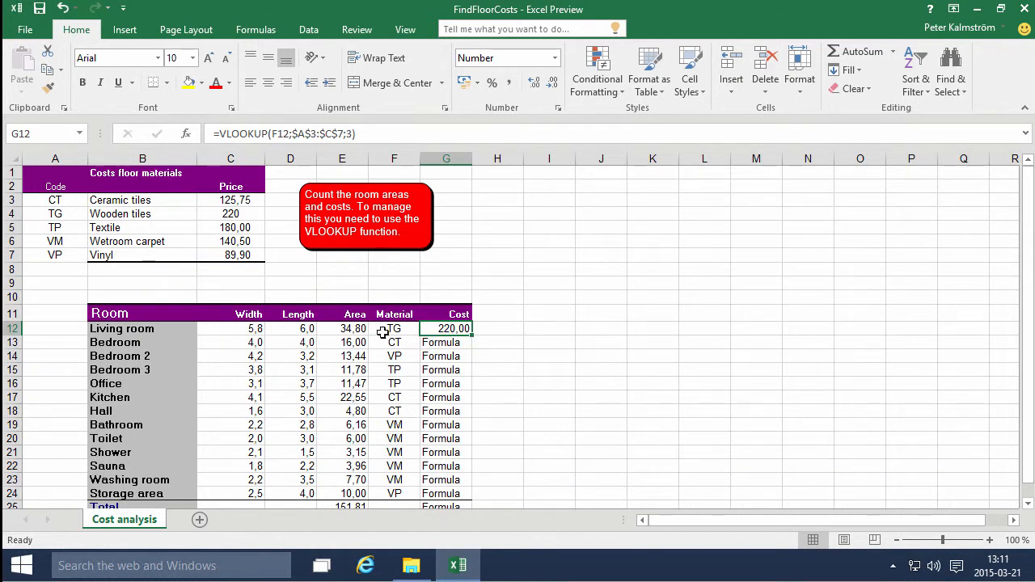
- Multiply the VLOOKUP price in G12 by the area in E12 and fill the formula through G24
click(377, 133)
text(*)
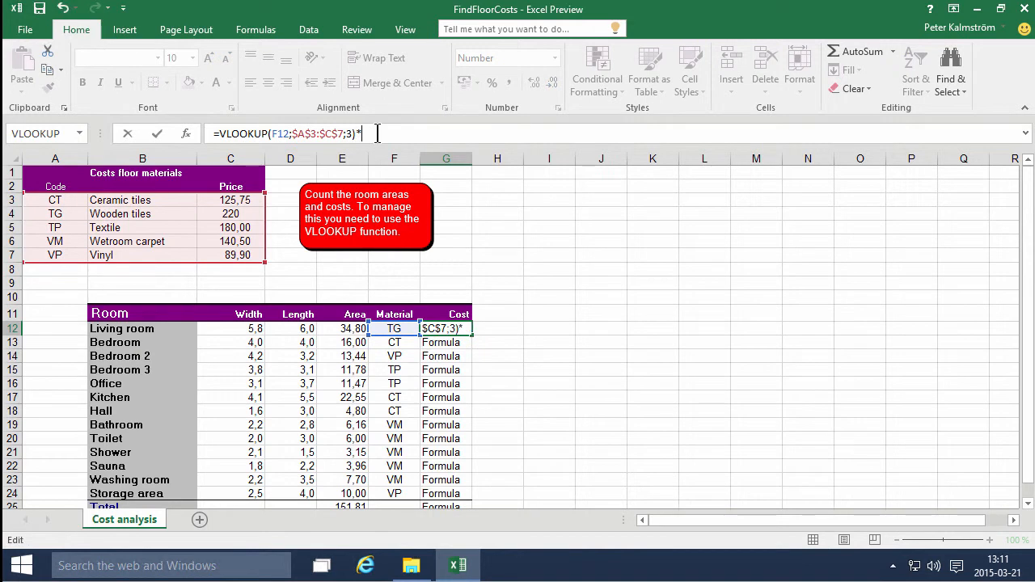
click(354, 329)
key(ctrl+Return)
drag(472, 335, 473, 496)
- Total the Cost column in G25 with an AutoSum of G12:G24
scroll(473, 487, down, 2)
click(444, 427)
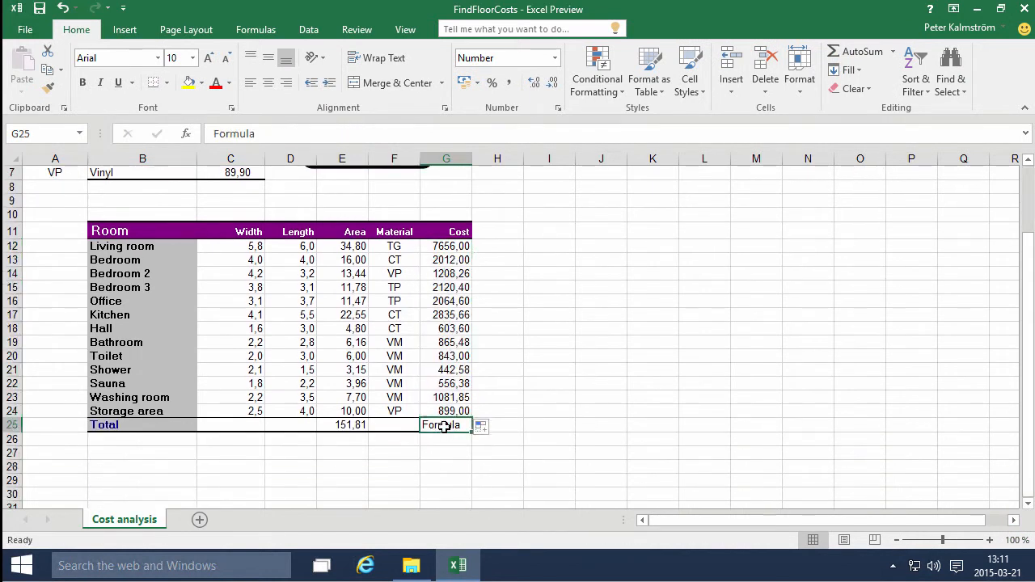
click(856, 53)
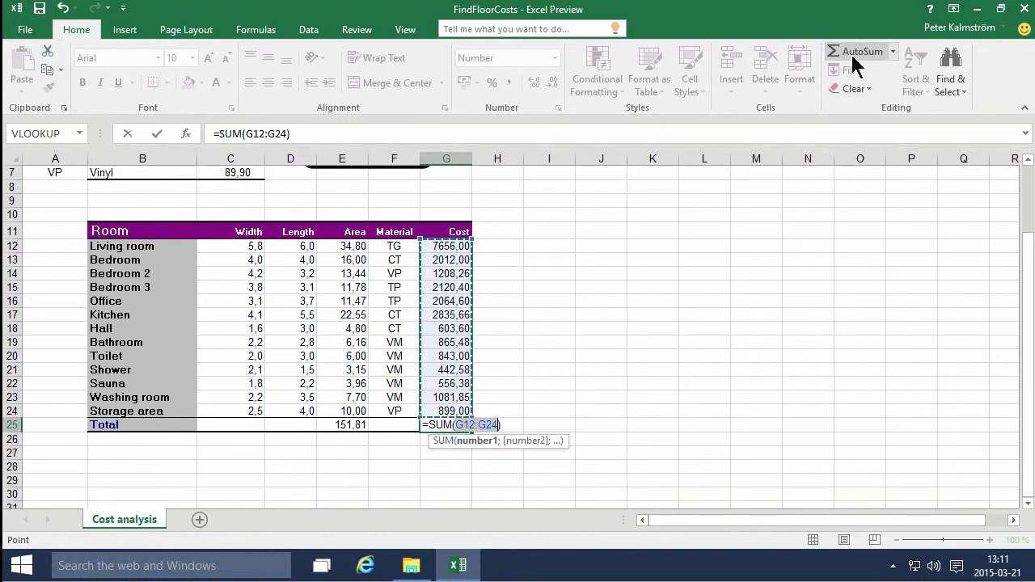
click(855, 55)
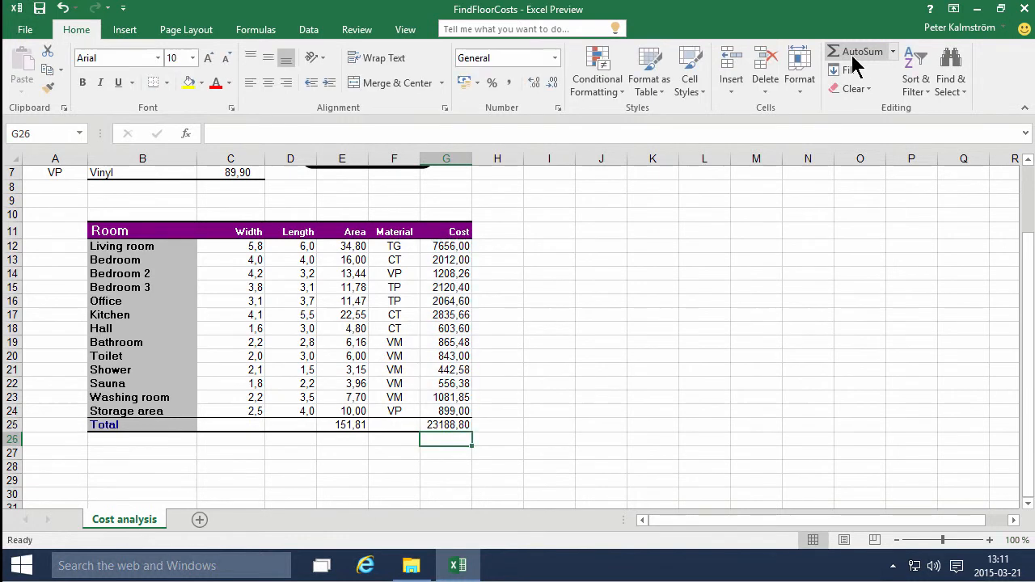
- Apply the $ English (United States) accounting format to the costs and their total in G12:G25
click(448, 249)
drag(448, 249, 458, 425)
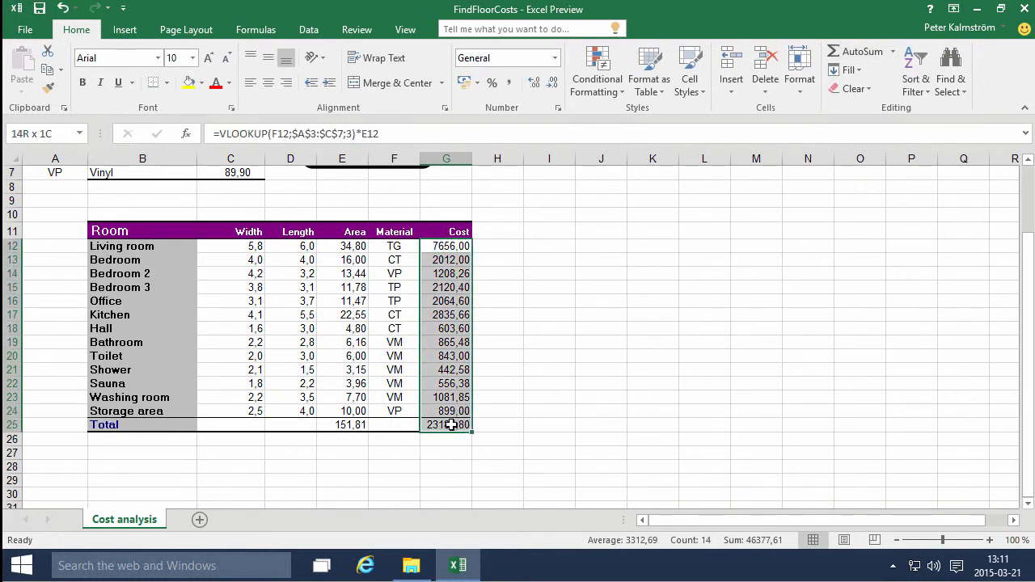
click(477, 83)
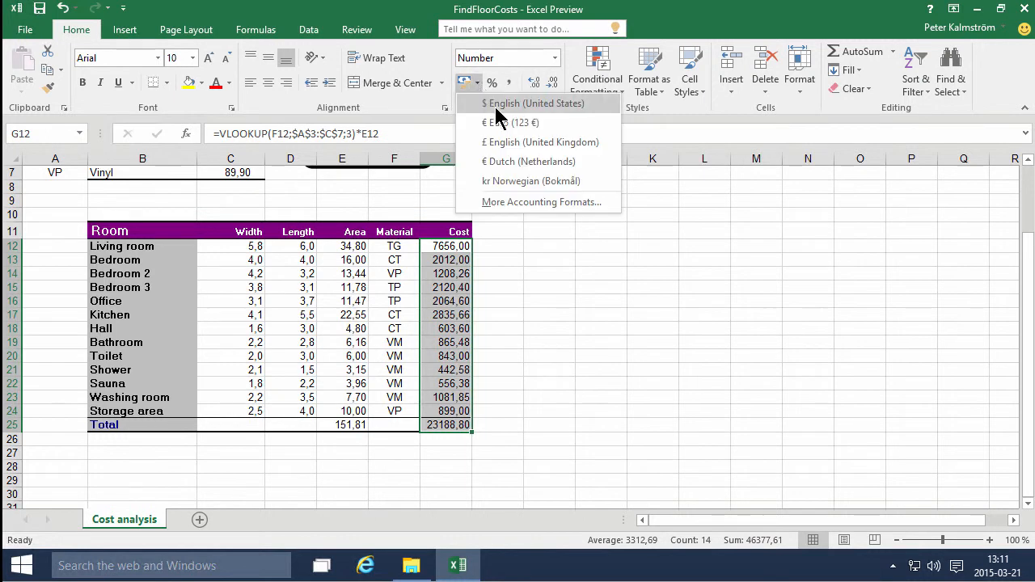
click(496, 105)
- Examine the living room's cost formula in G12, comparing its VLOOKUP part with the material price table and the area cell
click(471, 249)
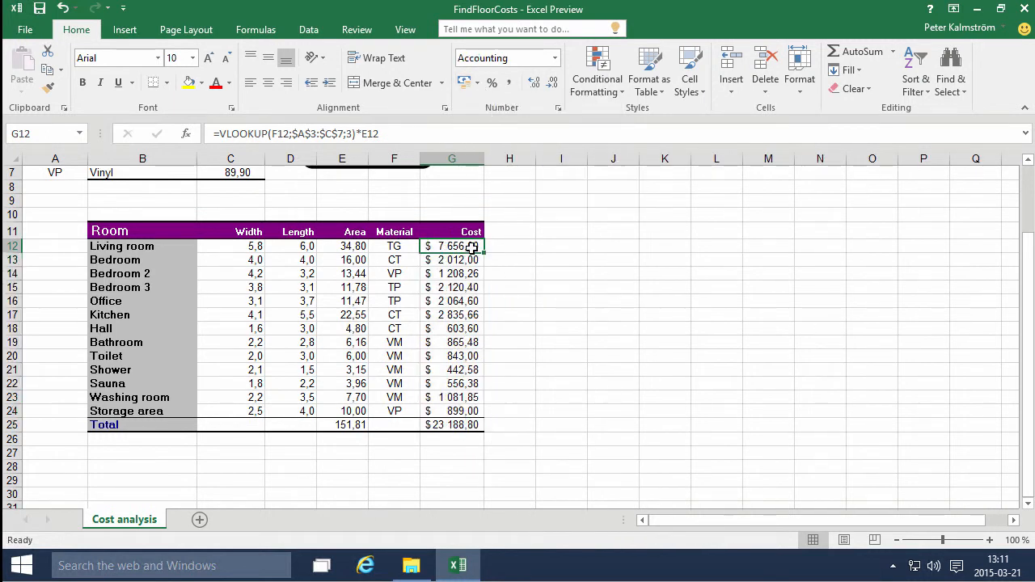
click(351, 133)
drag(352, 133, 221, 134)
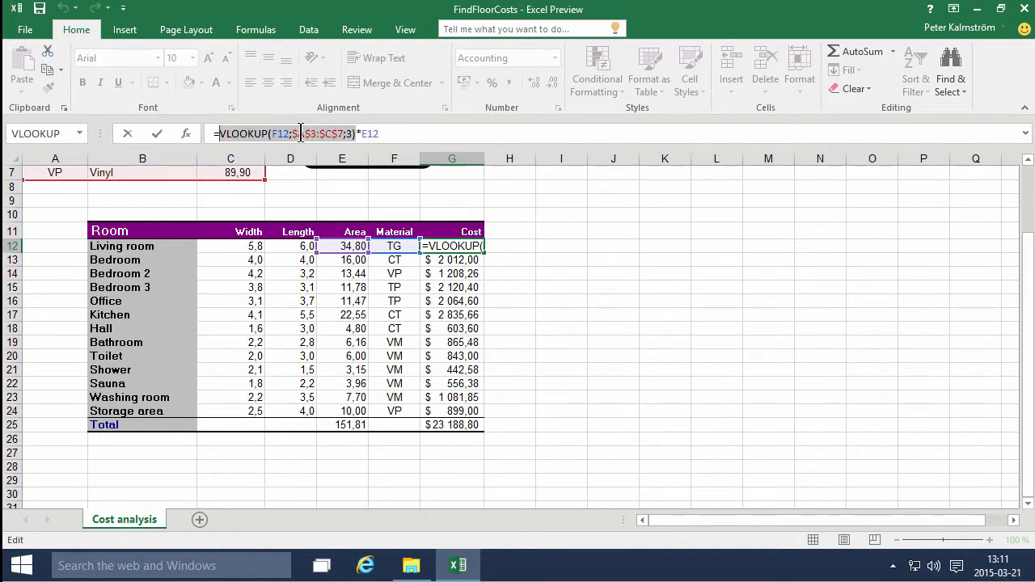
scroll(841, 223, up, 2)
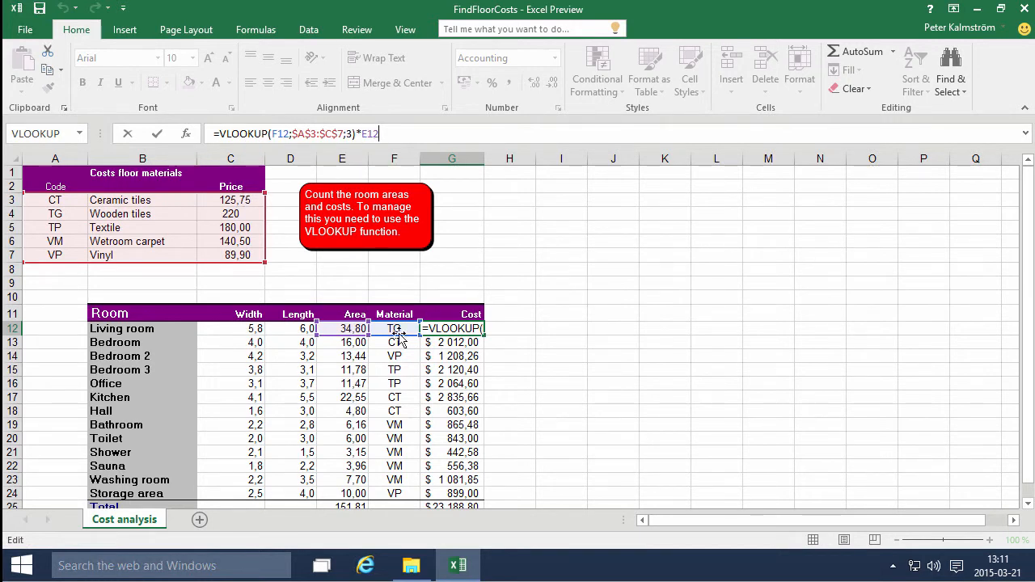
key(Return)
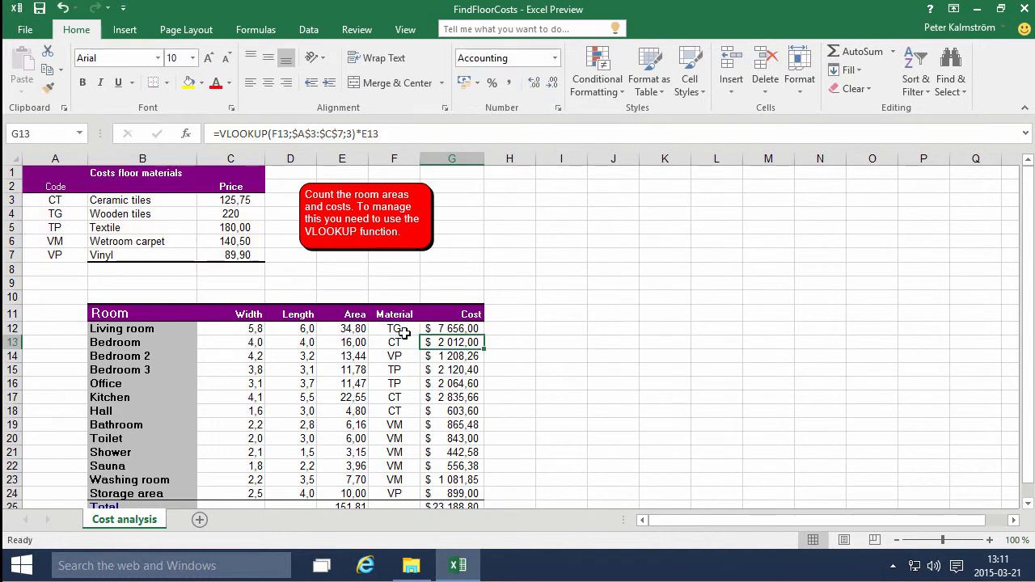
click(463, 328)
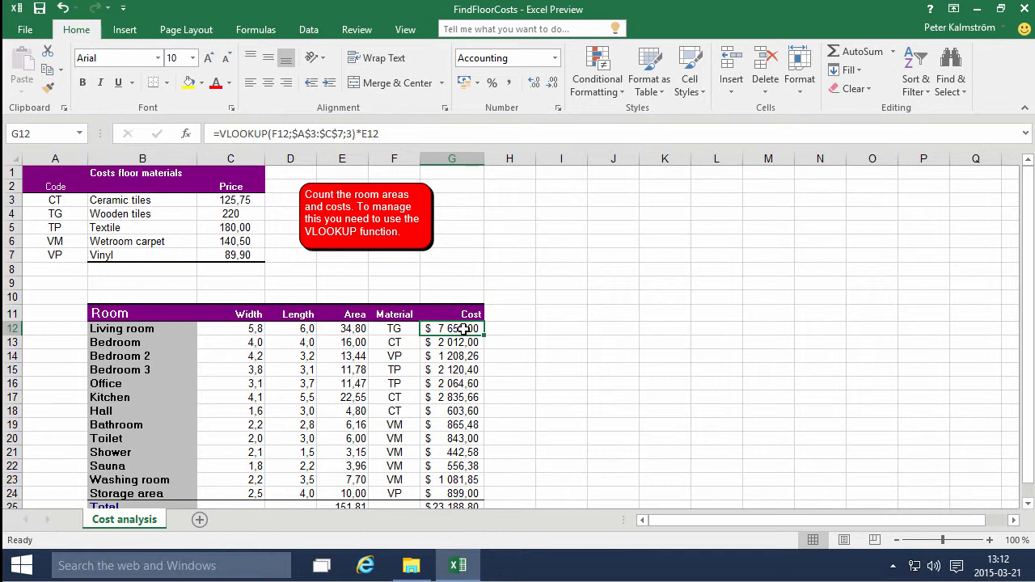
- Test the cost formulas by setting the wooden tiles price in C4 to 0, and restore it to 220
click(244, 213)
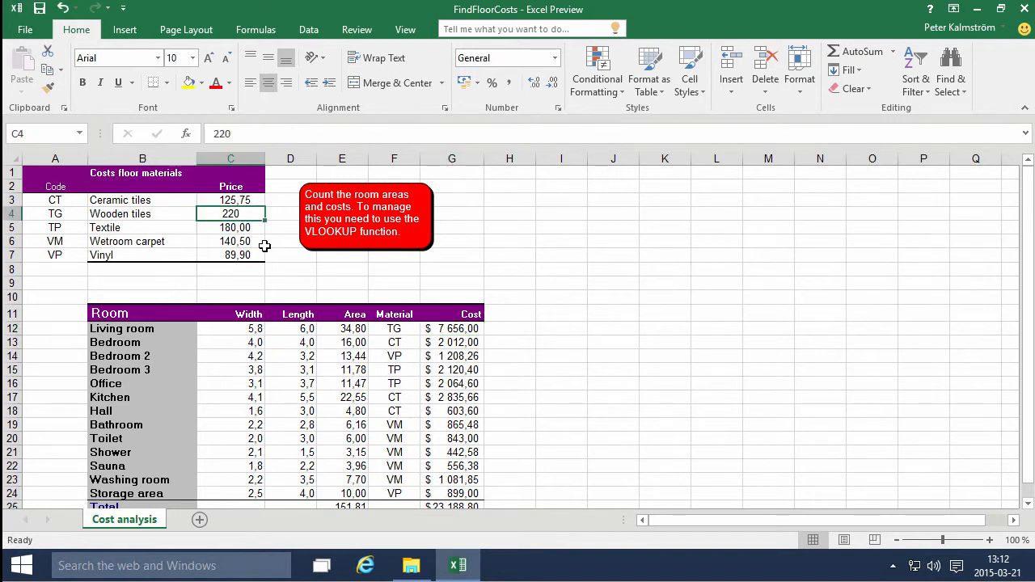
text(0)
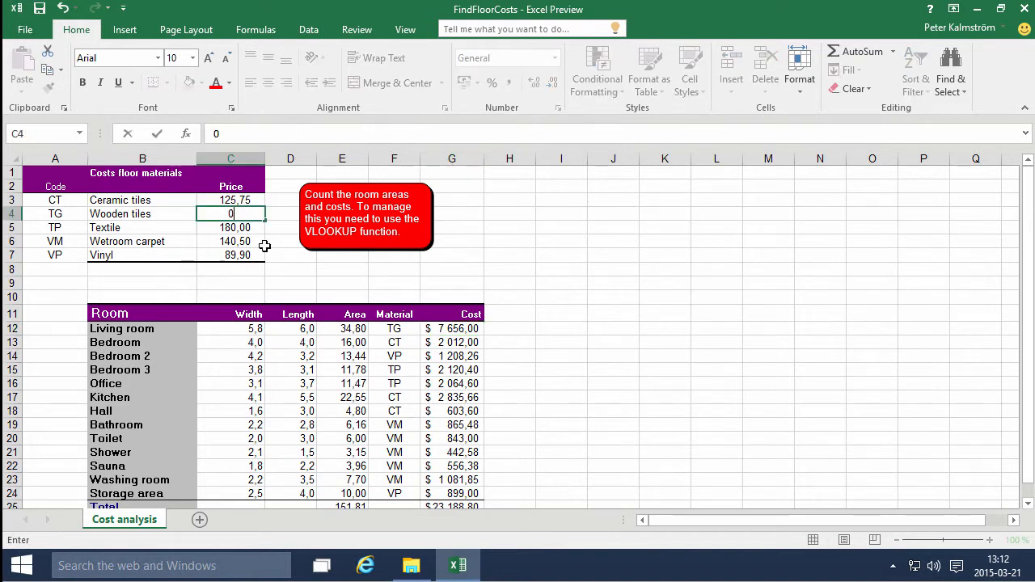
key(Return)
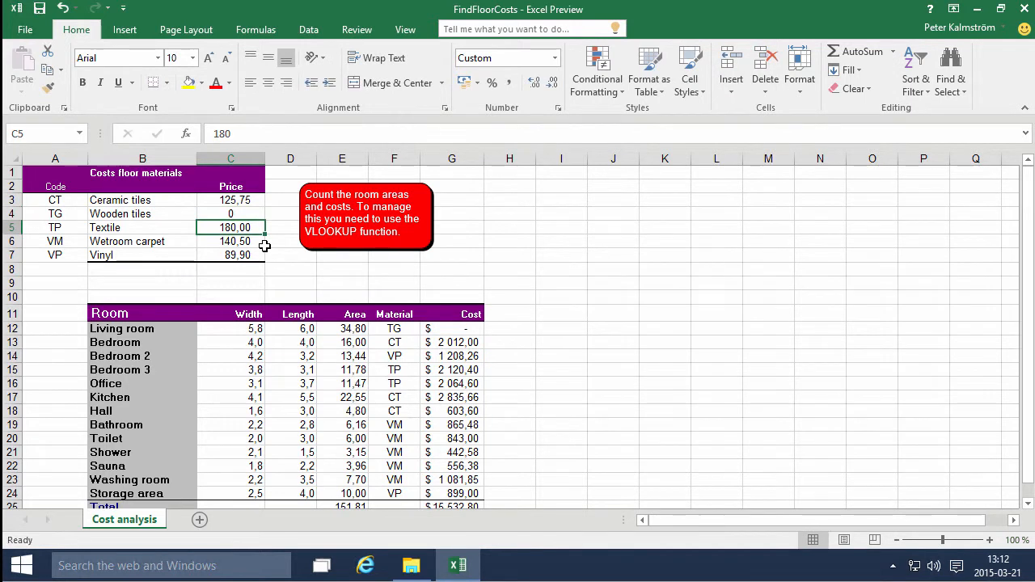
key(Up)
text(220)
key(ctrl+Return)
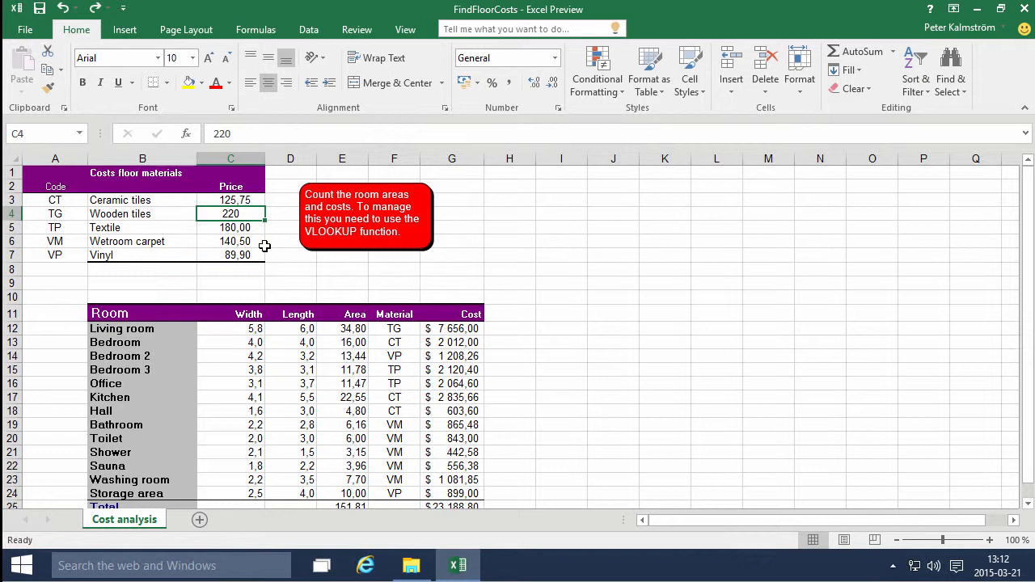
- Test the cost formulas by setting the wetroom carpet price in C6 to 0, and undo that change
click(263, 245)
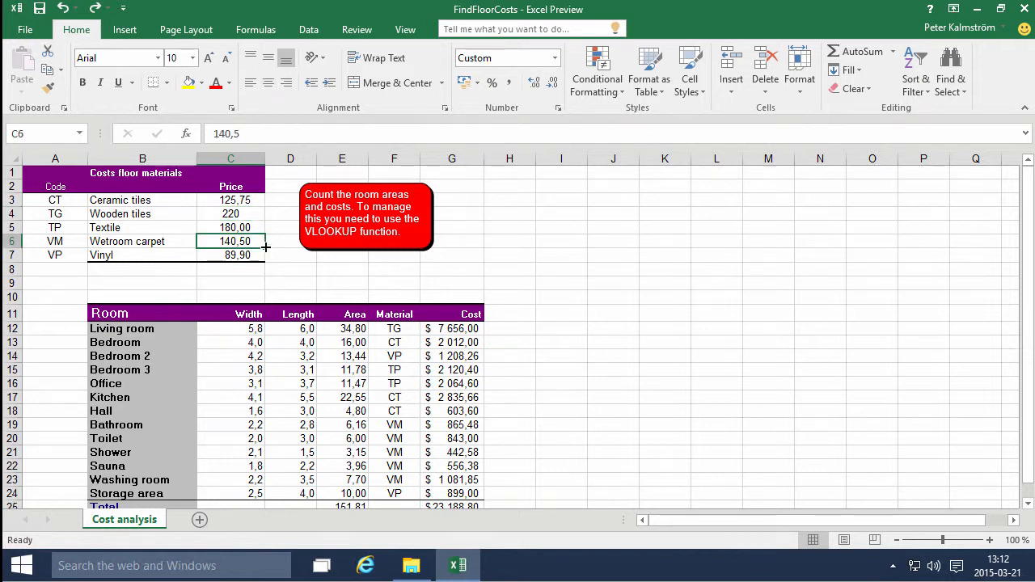
text(0)
key(Return)
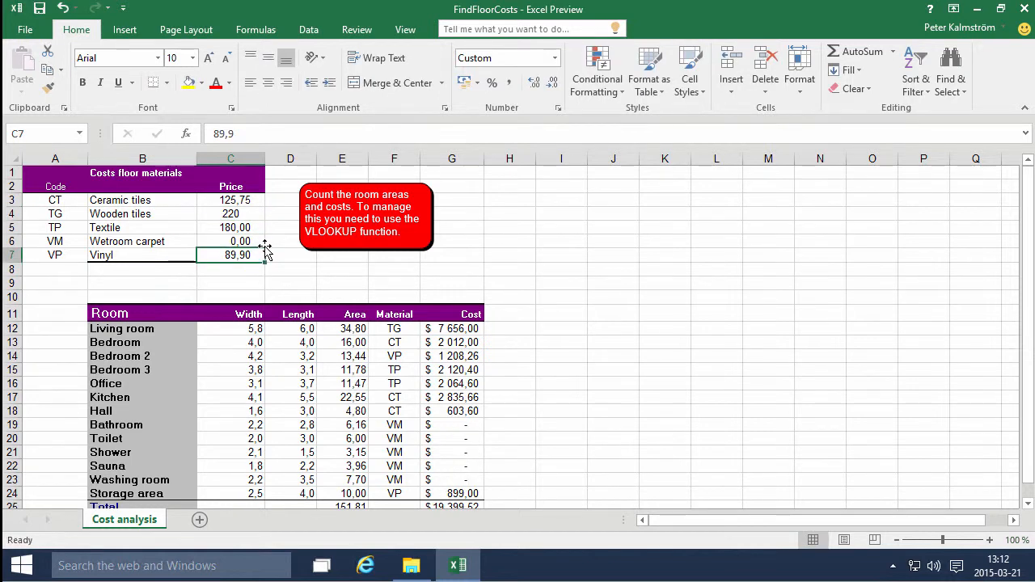
key(ctrl+z)
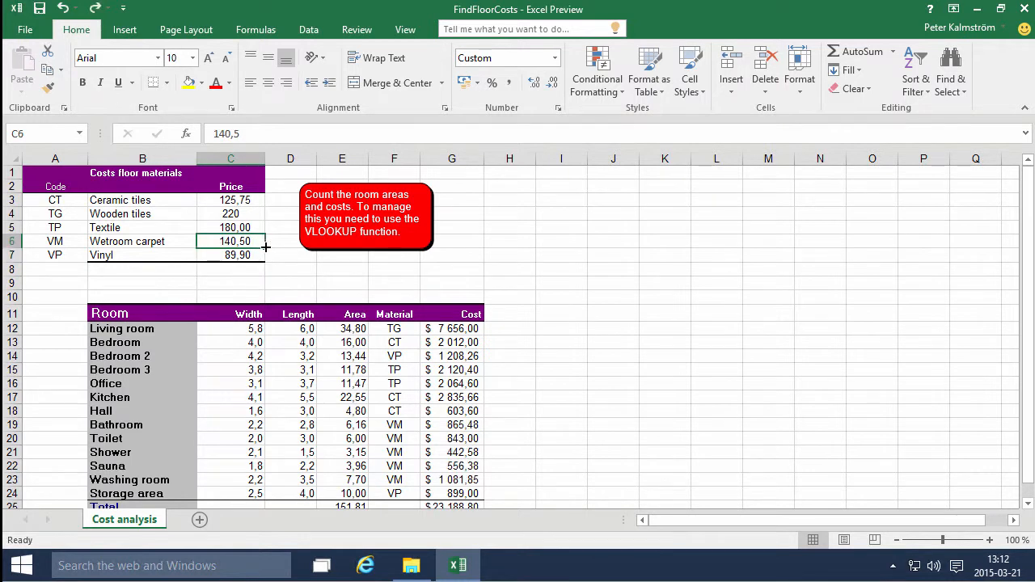